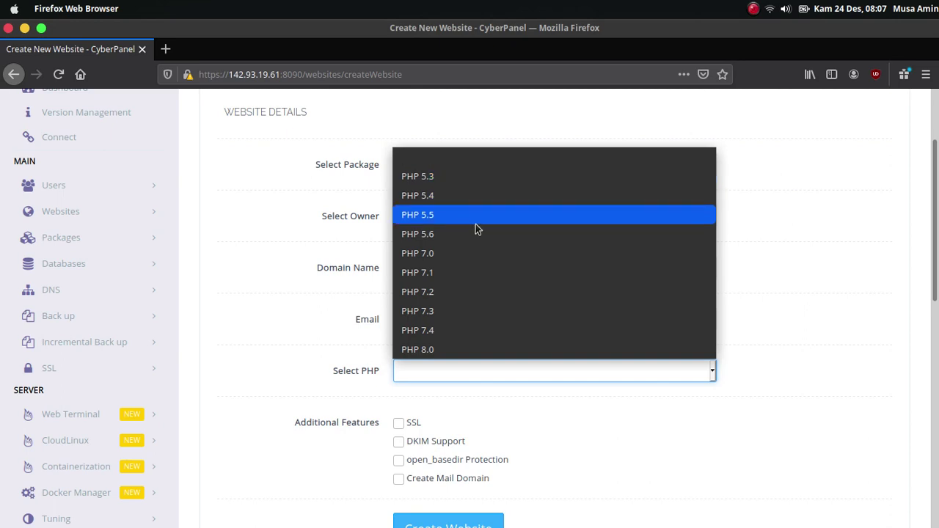
Create the defnex.com website with PHP 7.4 selected and SSL ticked.
click(471, 330)
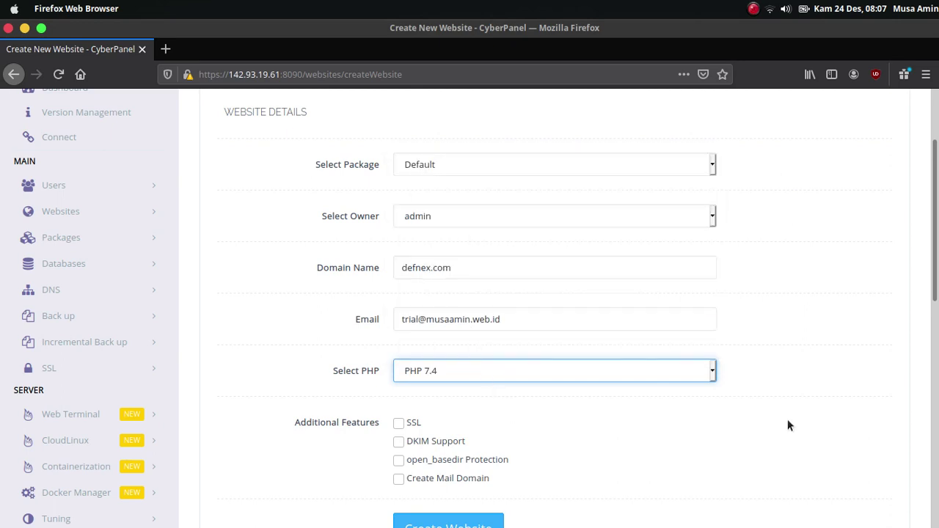
scroll(848, 335, down, 5)
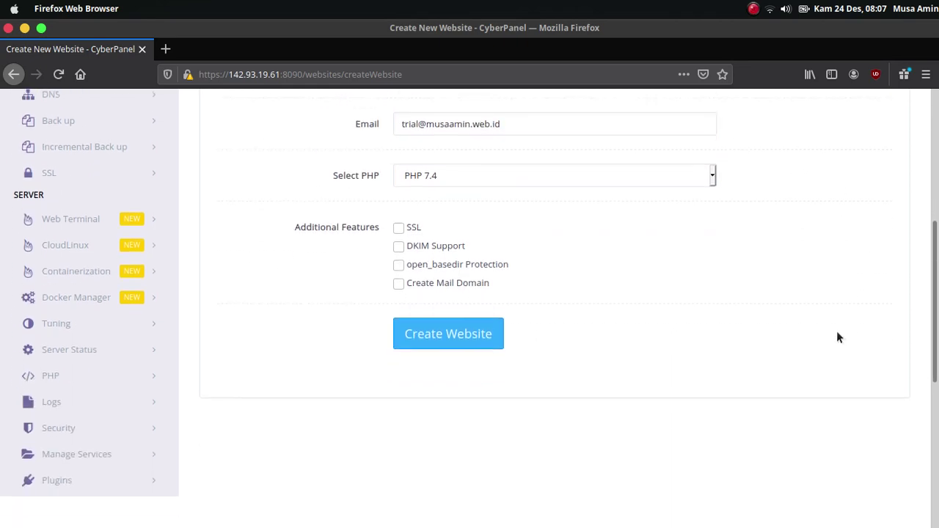
scroll(839, 336, up, 3)
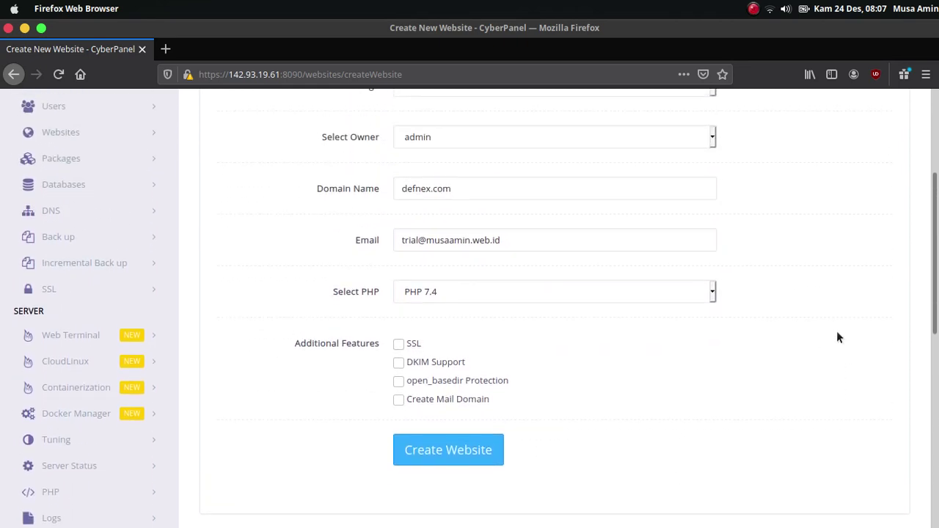
click(398, 347)
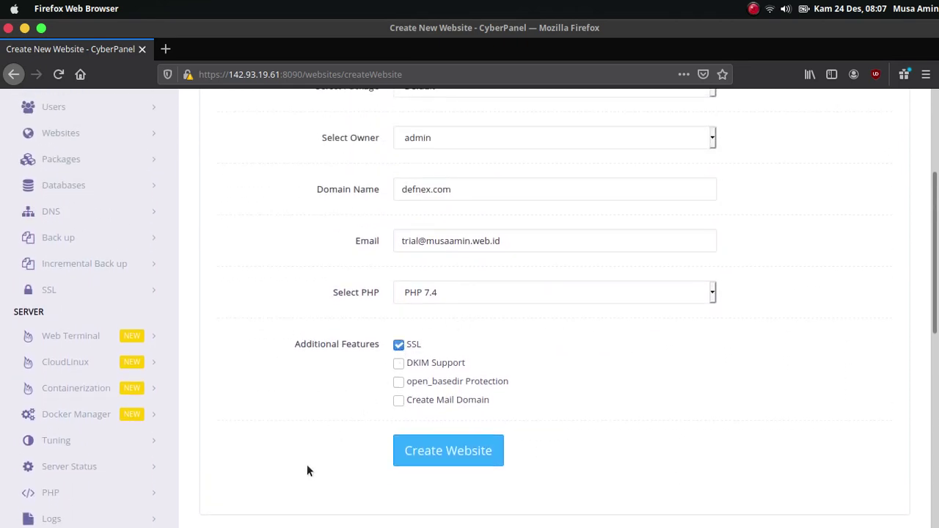
click(412, 467)
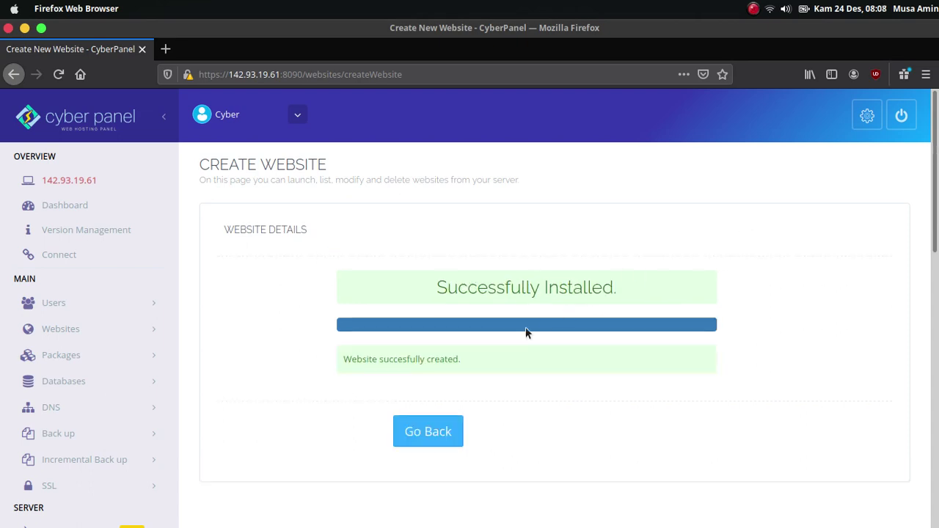
Open defnex.com's Manage page from List Websites and review its Let's Encrypt SSL status.
click(114, 331)
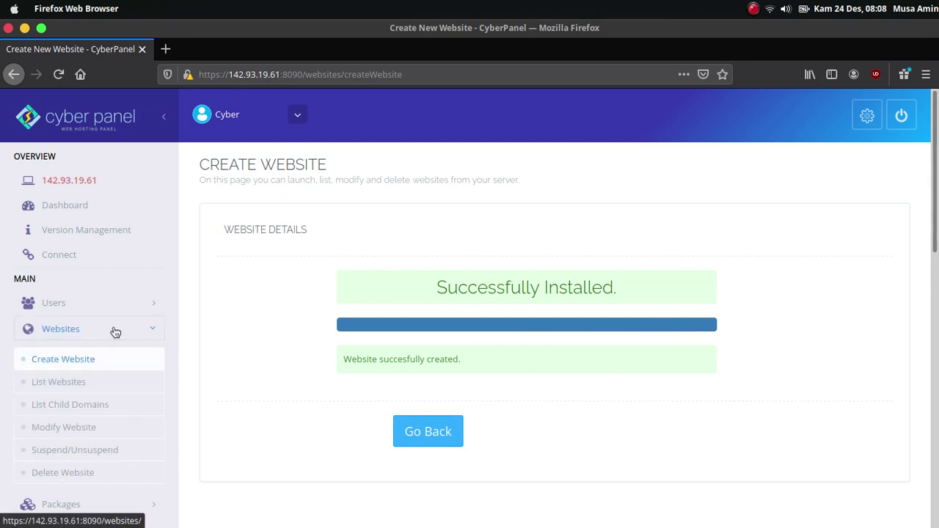
click(91, 384)
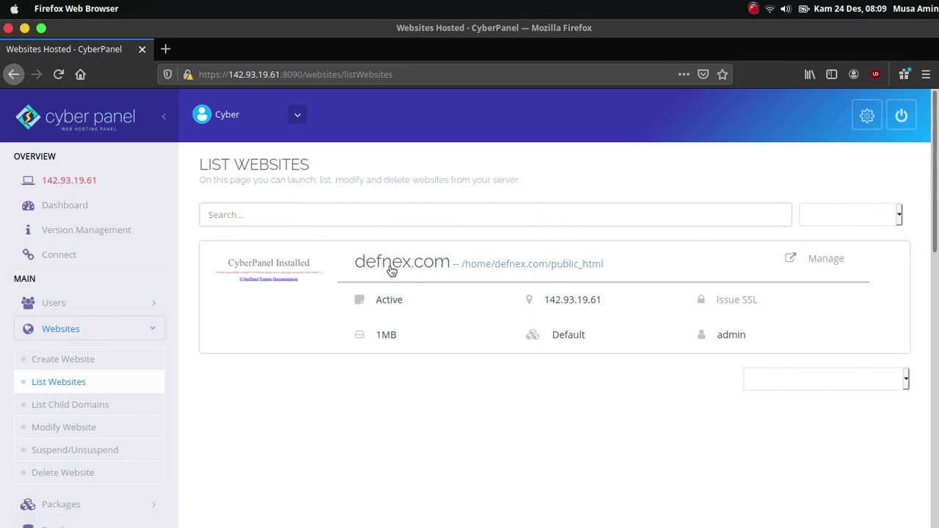
click(813, 265)
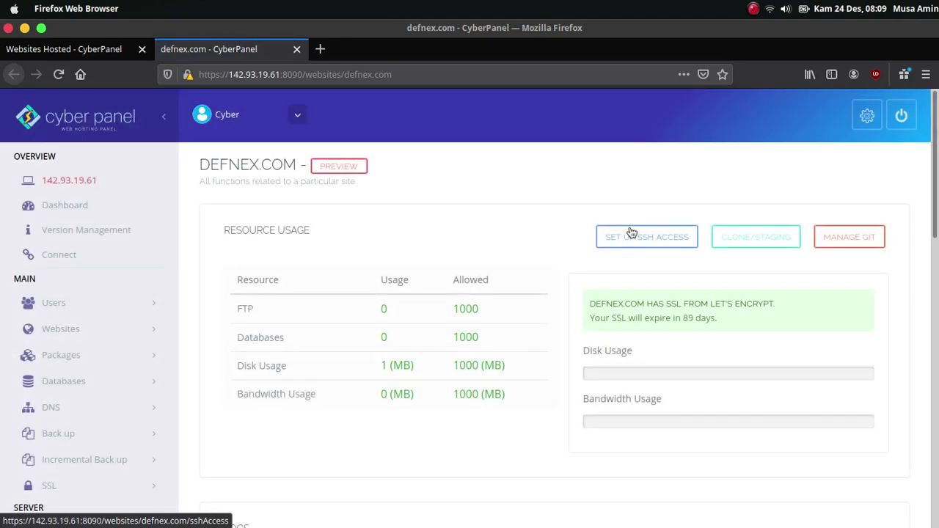
scroll(646, 237, down, 10)
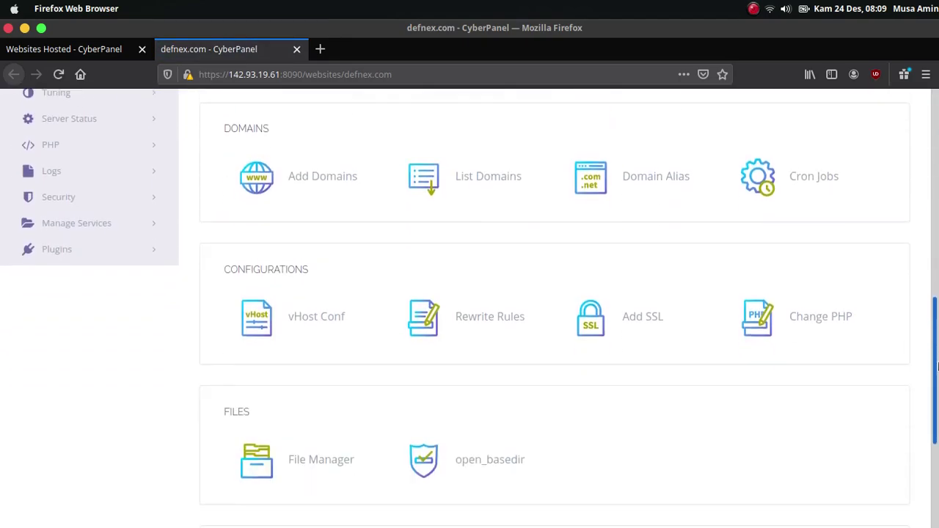
scroll(647, 237, up, 10)
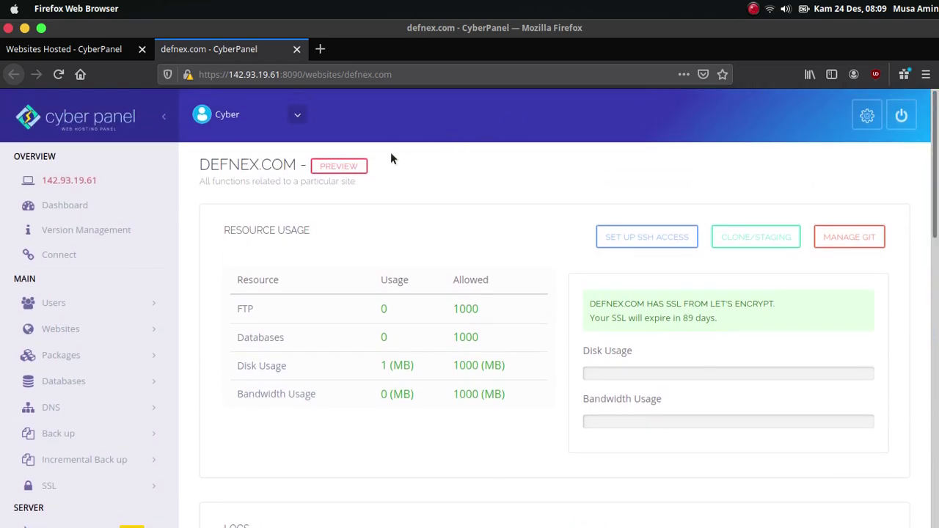
Load defnex.com in a new private browser tab.
click(321, 53)
text(defnexc)
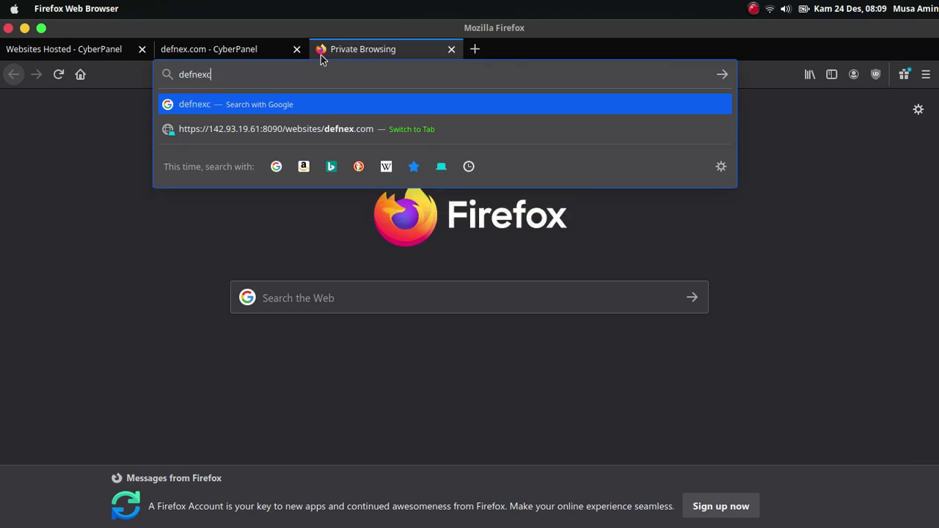
key(BackSpace)
text(.com)
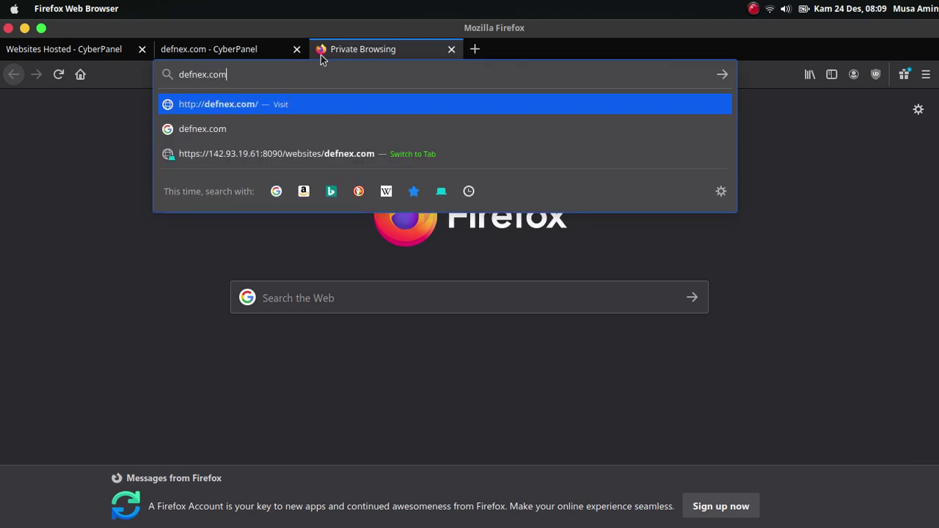
key(Return)
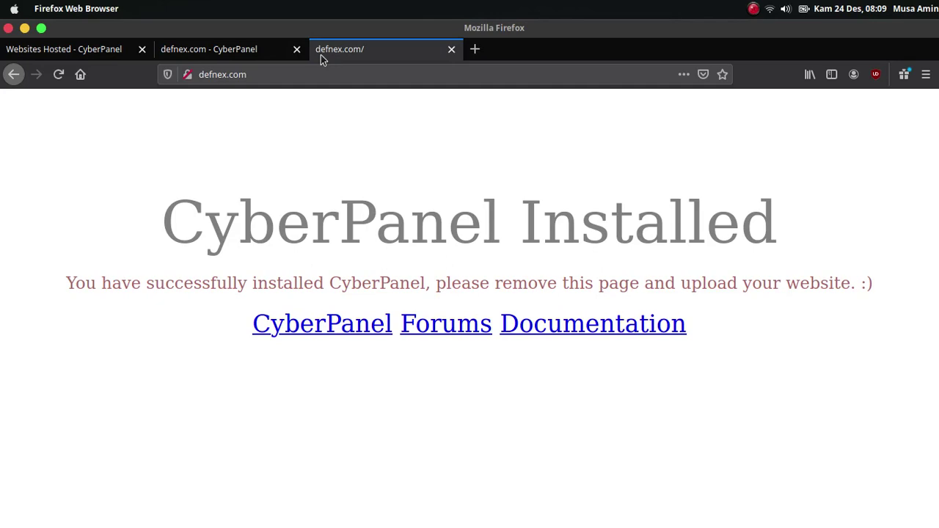
key(ctrl+l)
key(Home)
text(https://)
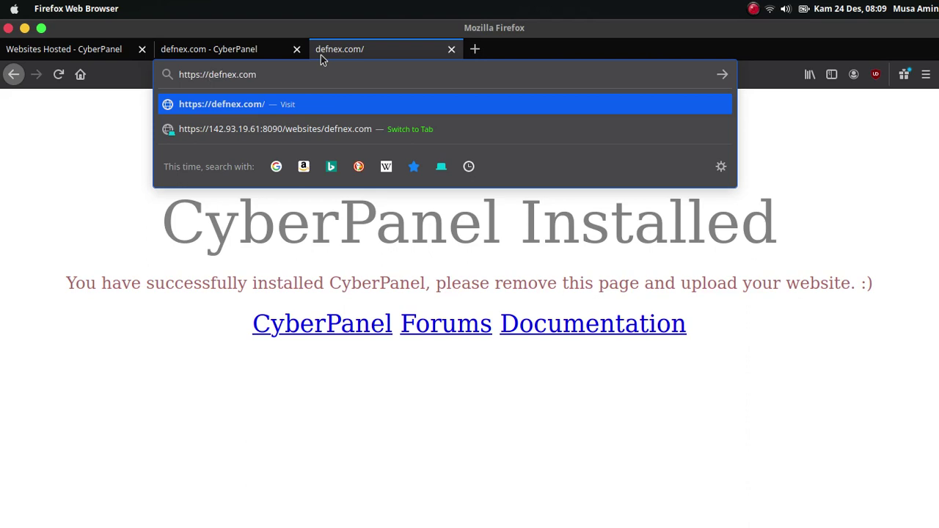
key(Return)
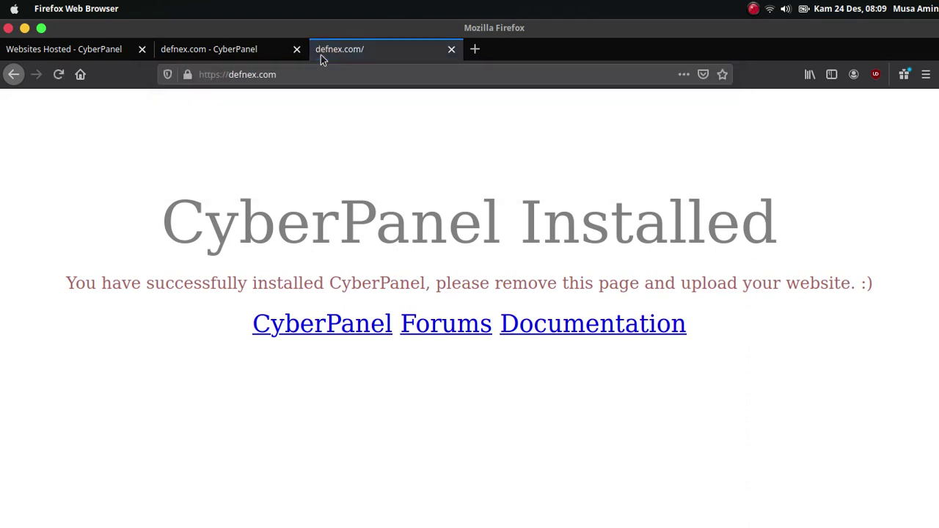
click(187, 74)
click(456, 149)
click(452, 50)
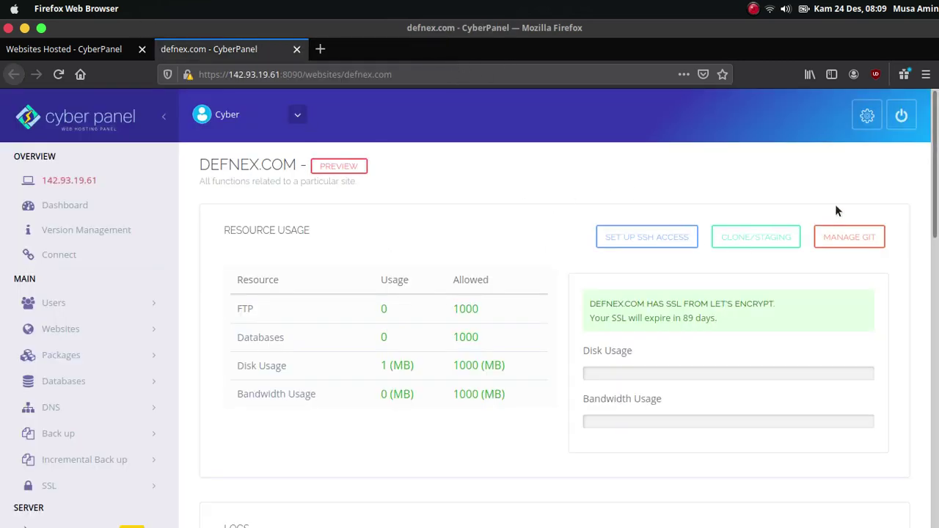
Scroll to Application Installer on the defnex.com page and choose WP + LSCache.
scroll(937, 144, down, 8)
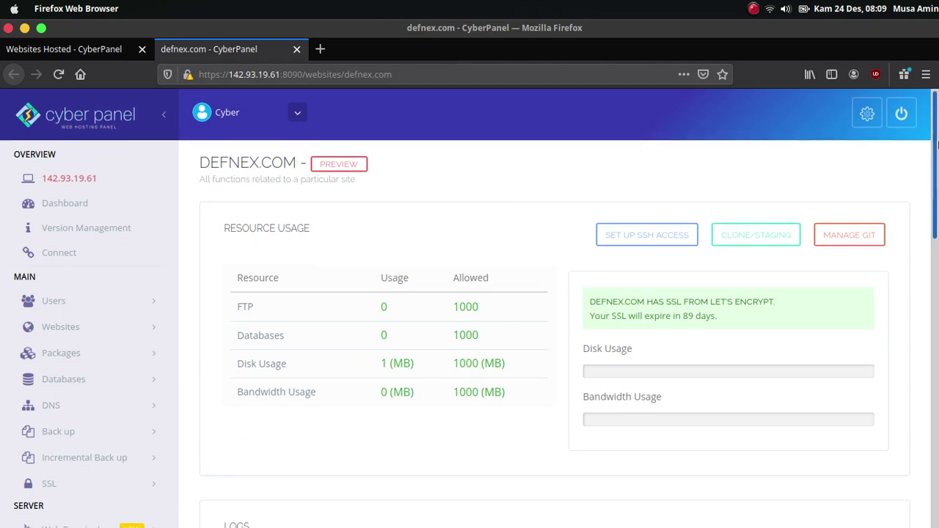
scroll(469, 308, down, 4)
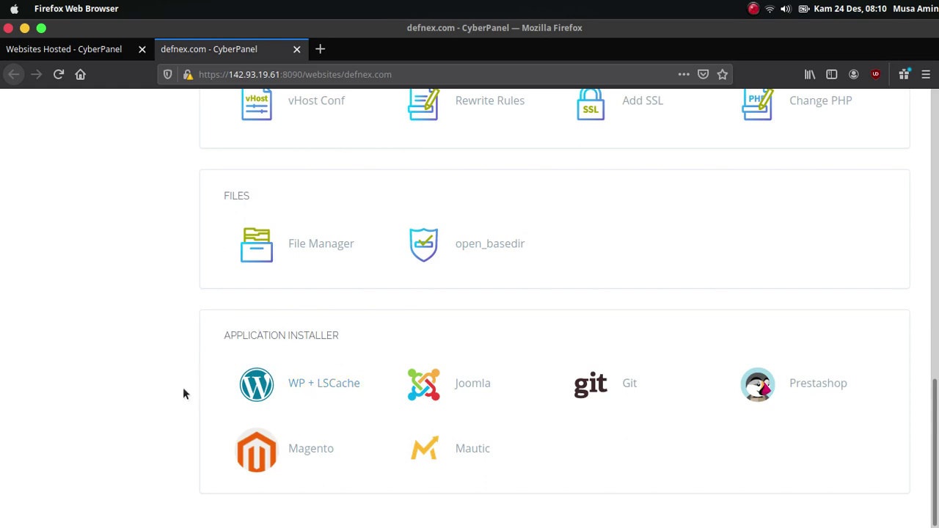
click(311, 394)
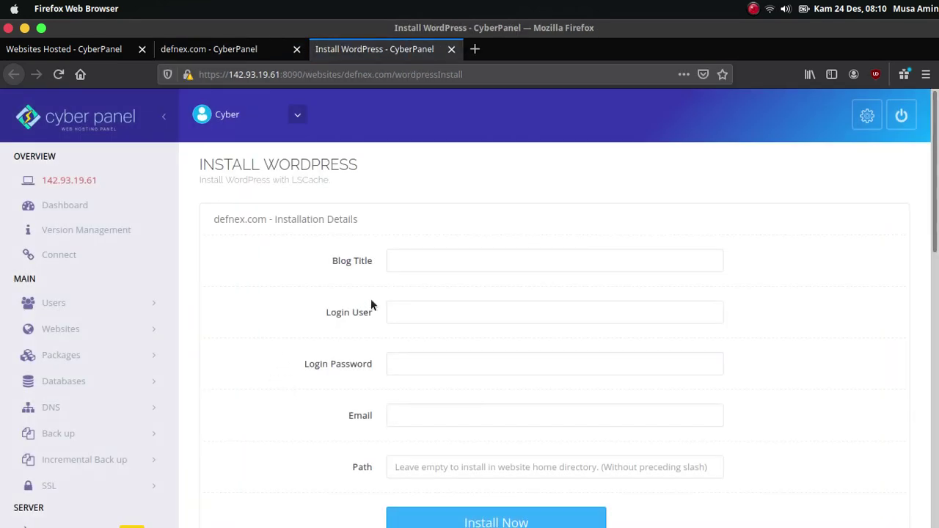
Fill in blog title 'Blog Defnex.com', login user 'admin', a password and the admin e-mail.
click(416, 261)
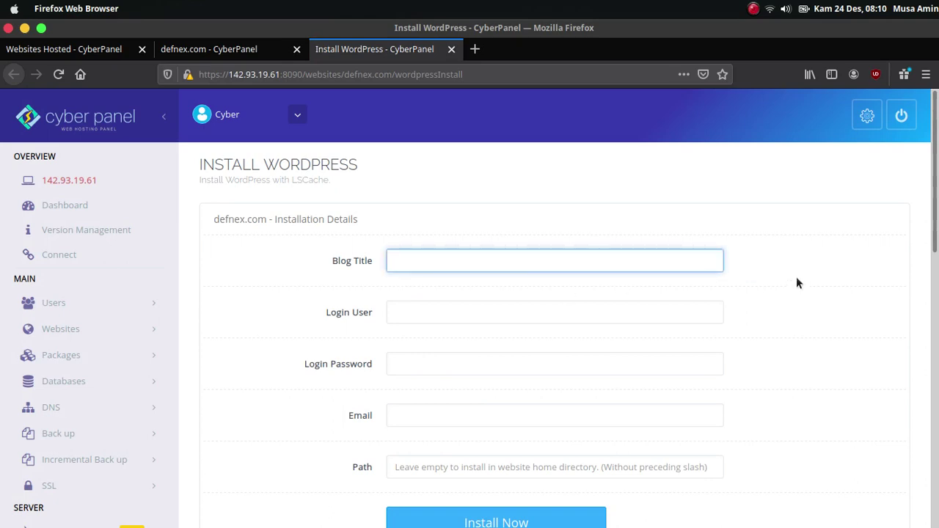
text(Blog Def)
text(g Defe)
key(BackSpace)
text(nex.com)
key(Tab)
text(admin)
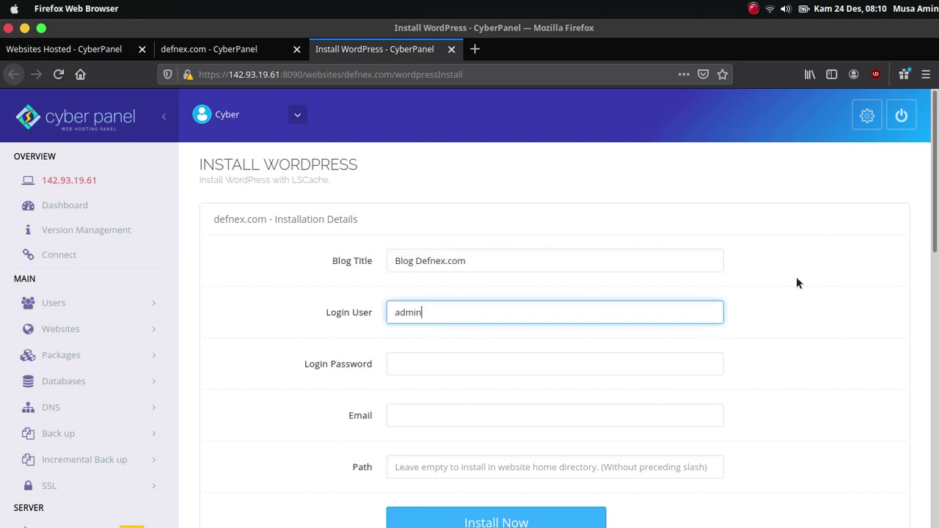
key(Tab)
text(a)
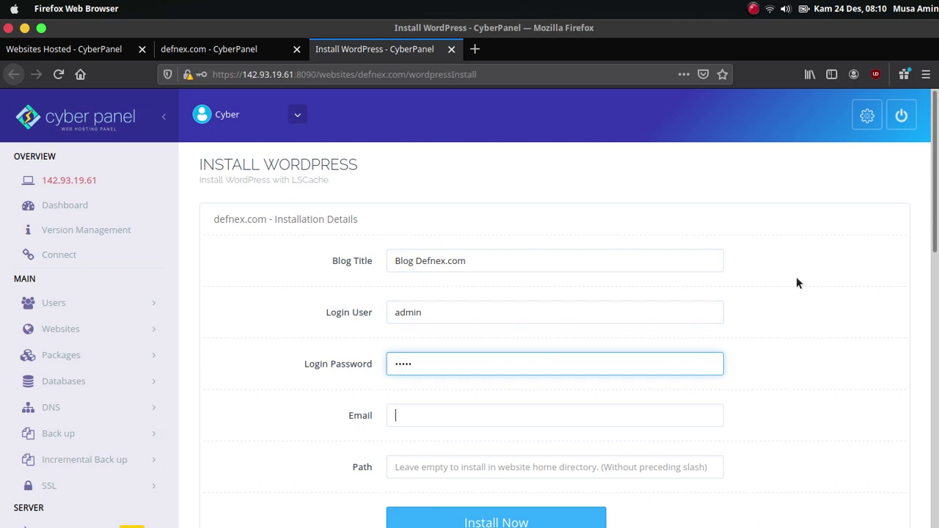
key(Tab)
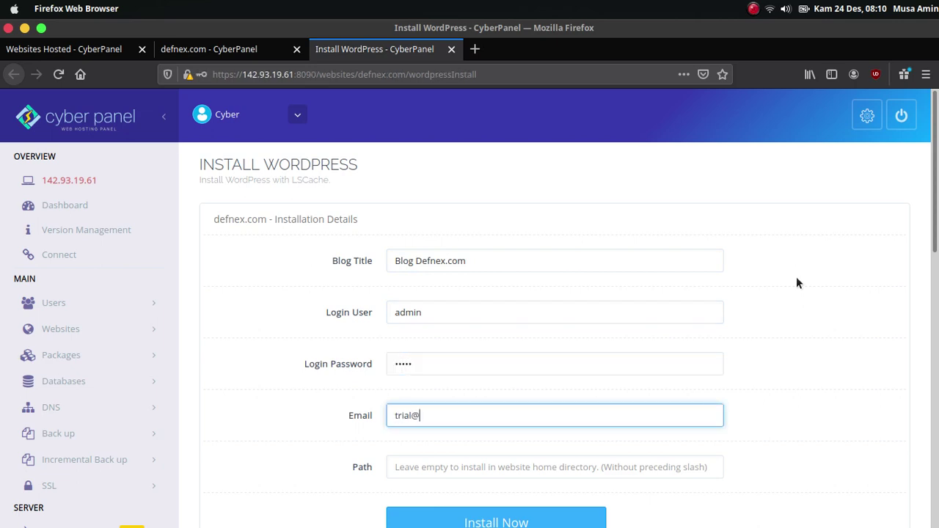
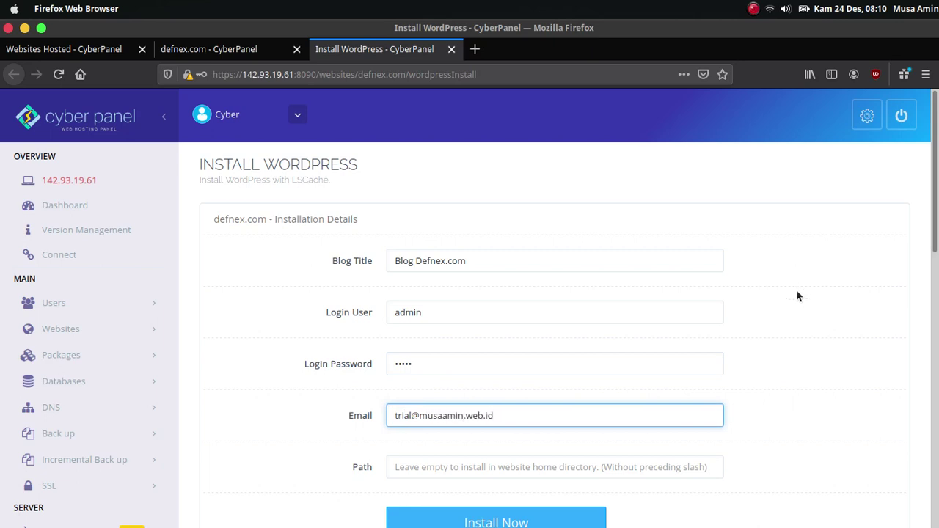
Run Install Now, then Go Back to the form once installation succeeds.
scroll(783, 308, down, 3)
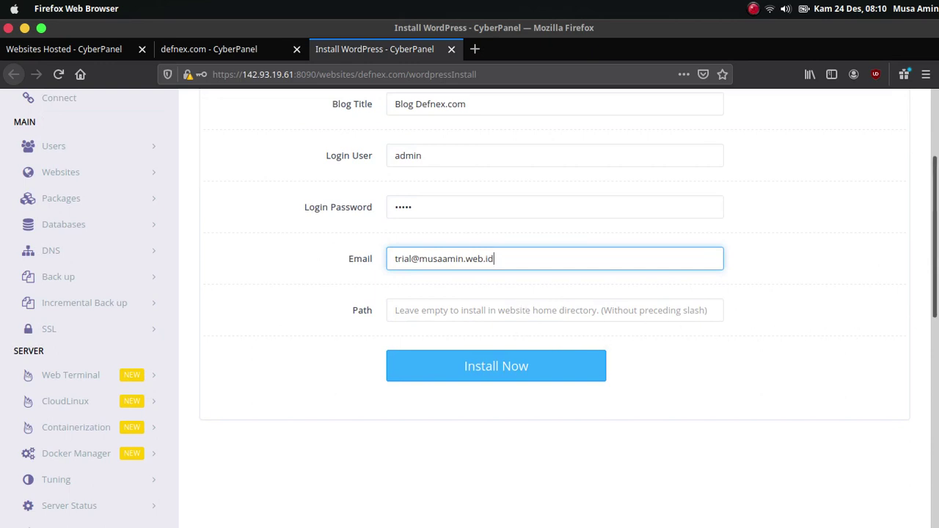
scroll(935, 250, down, 1)
click(670, 352)
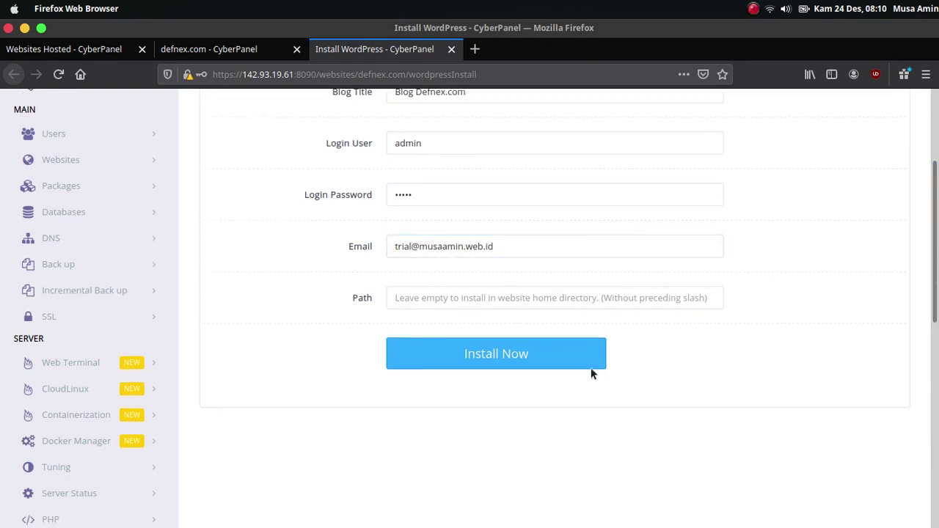
click(512, 367)
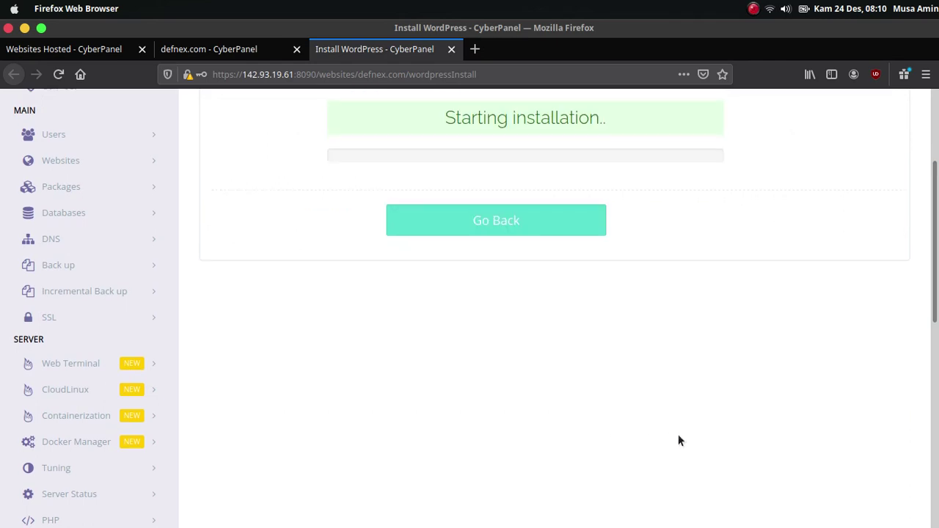
scroll(678, 434, up, 2)
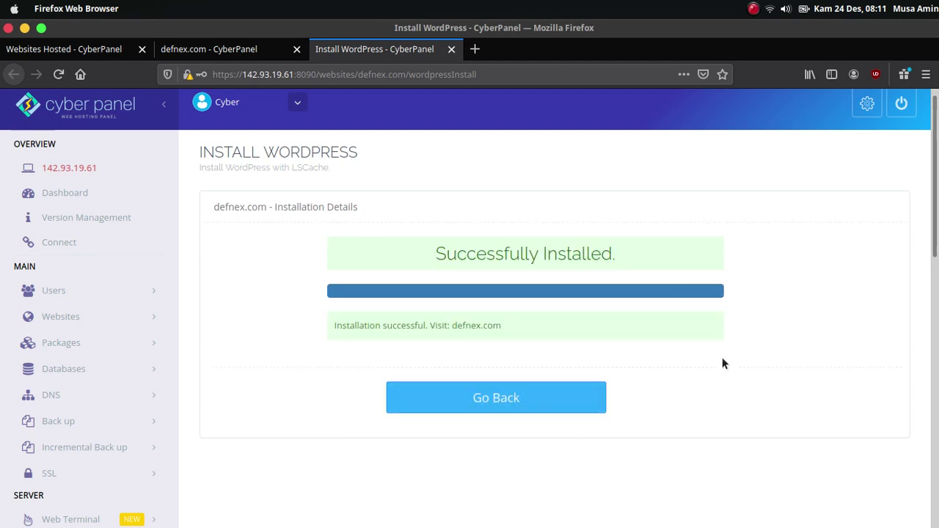
click(503, 397)
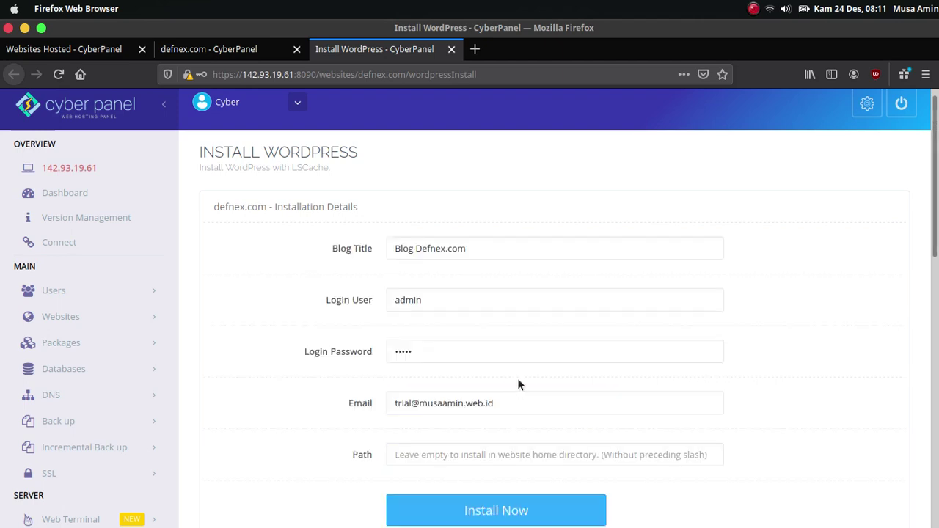
Load defnex.com in a new private tab.
click(84, 321)
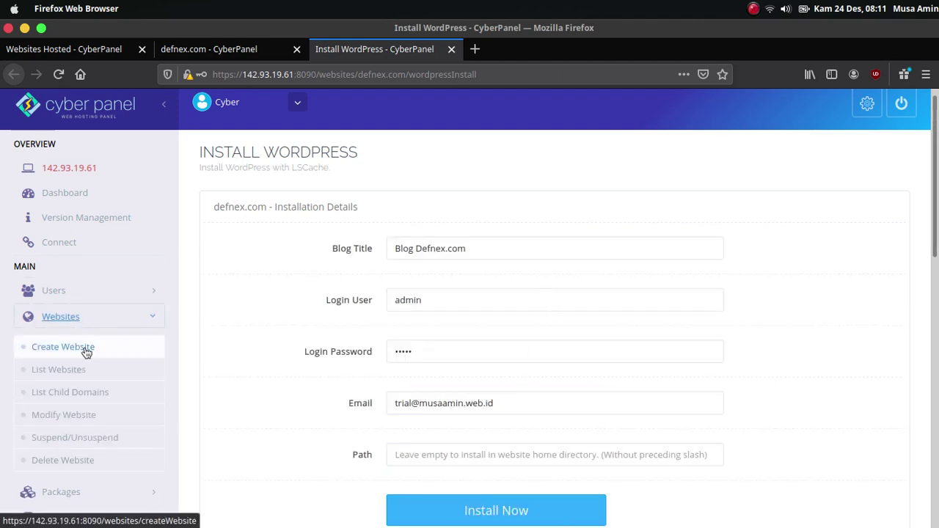
click(242, 57)
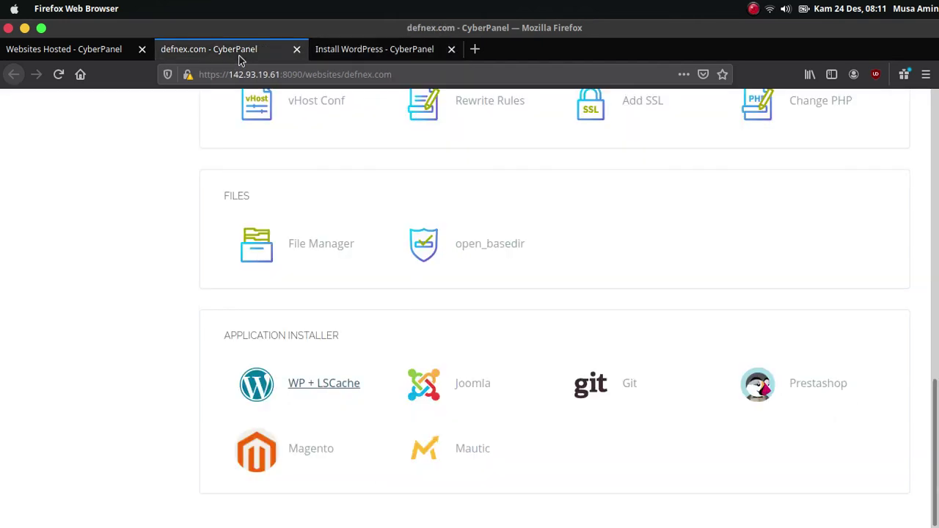
click(475, 50)
text(de)
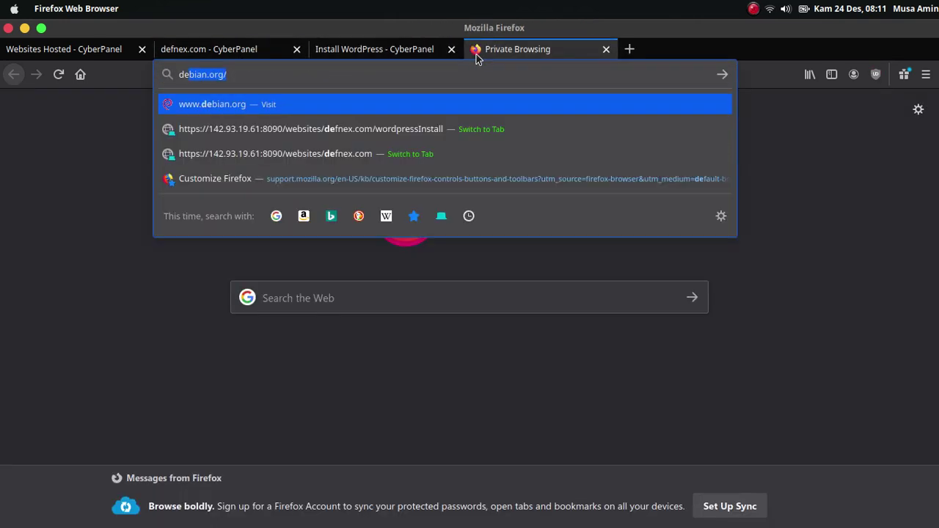
text(fnex.com)
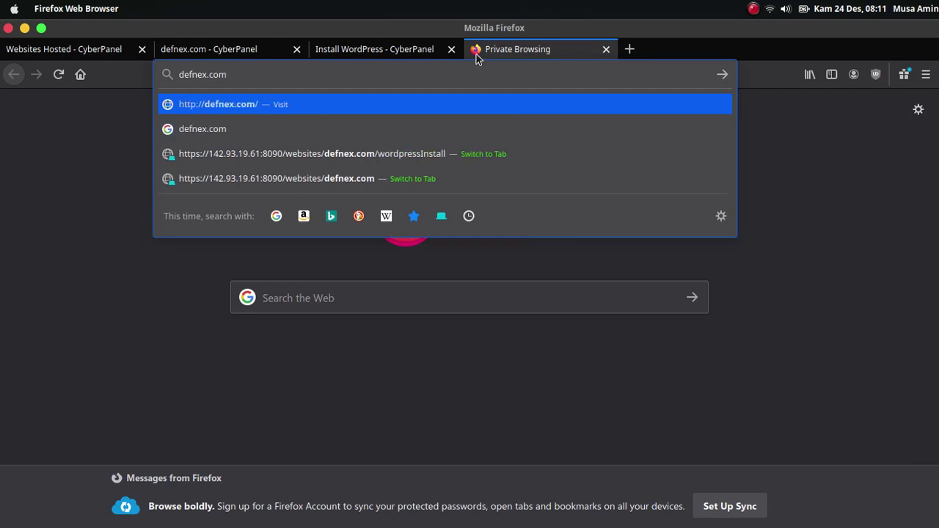
key(Return)
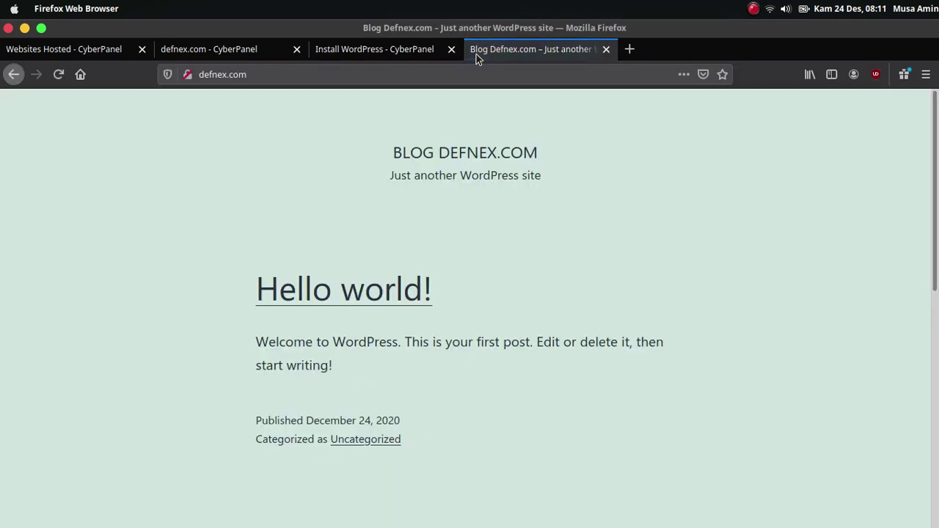
key(ctrl+l)
key(End)
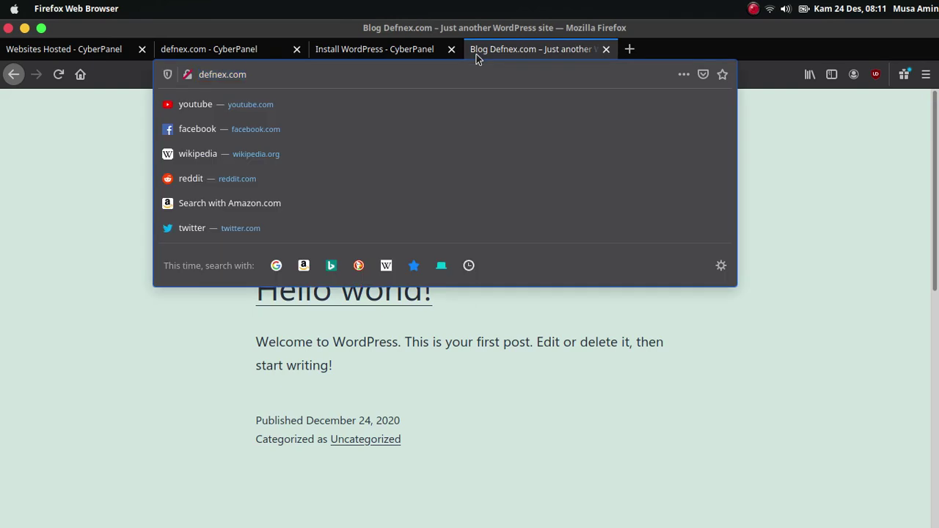
key(Home)
text(https://)
key(Return)
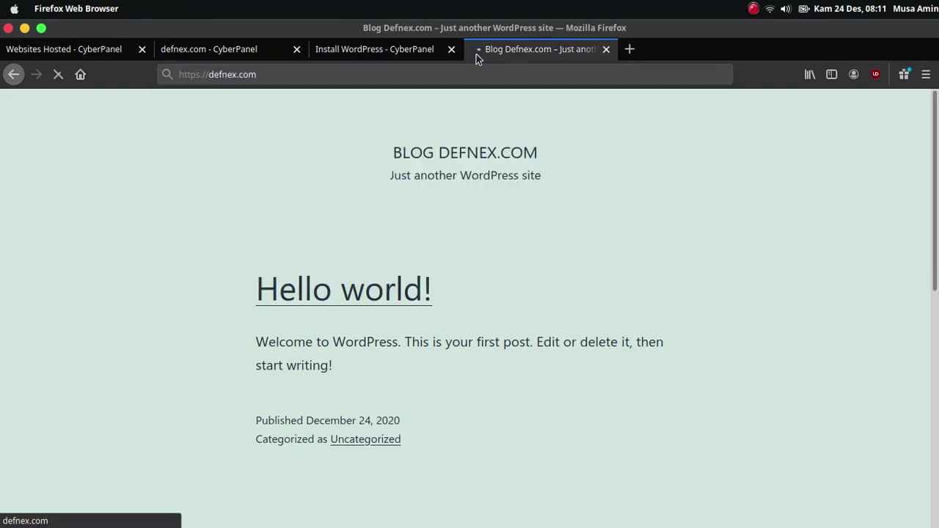
Open the Hello world! post and select its path in the address bar.
key(ctrl+l)
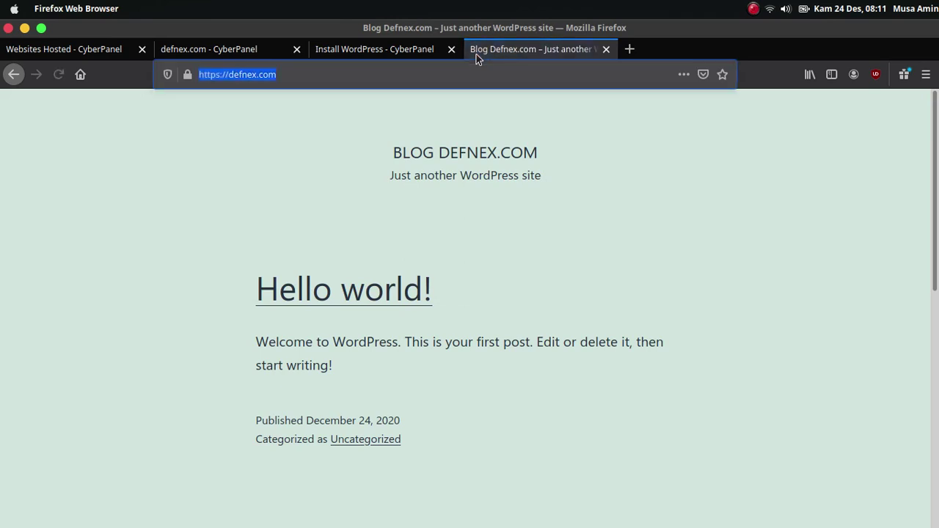
click(154, 377)
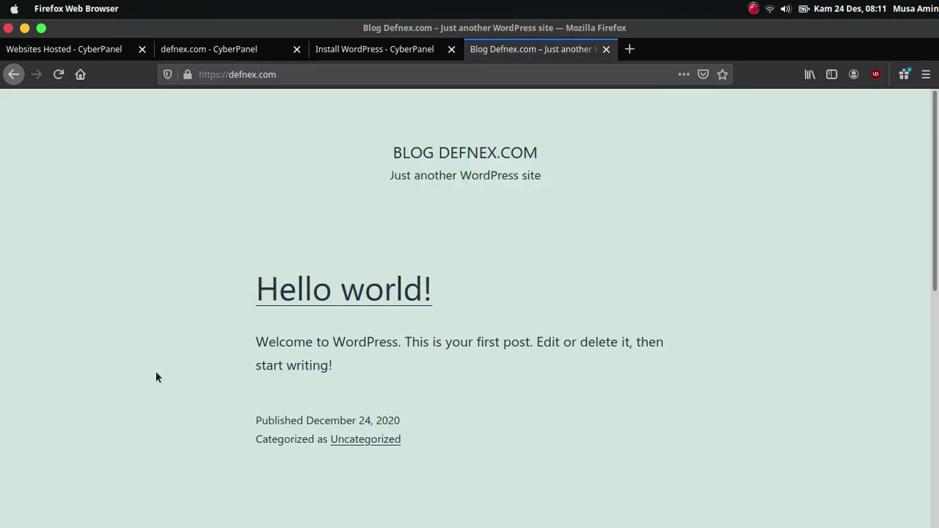
click(301, 306)
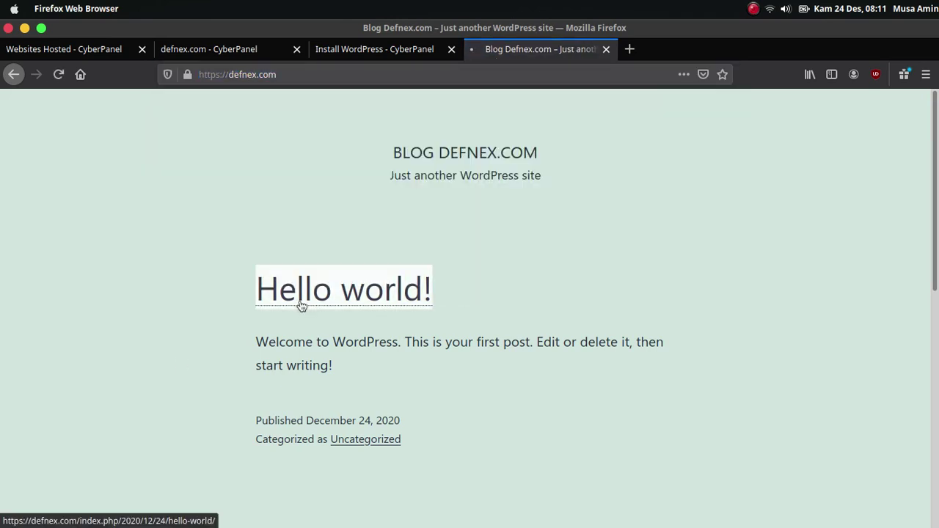
click(285, 74)
drag(285, 74, 562, 100)
Go to defnex.com/wp-admin and log in with username 'admin' and its password.
key(BackSpace)
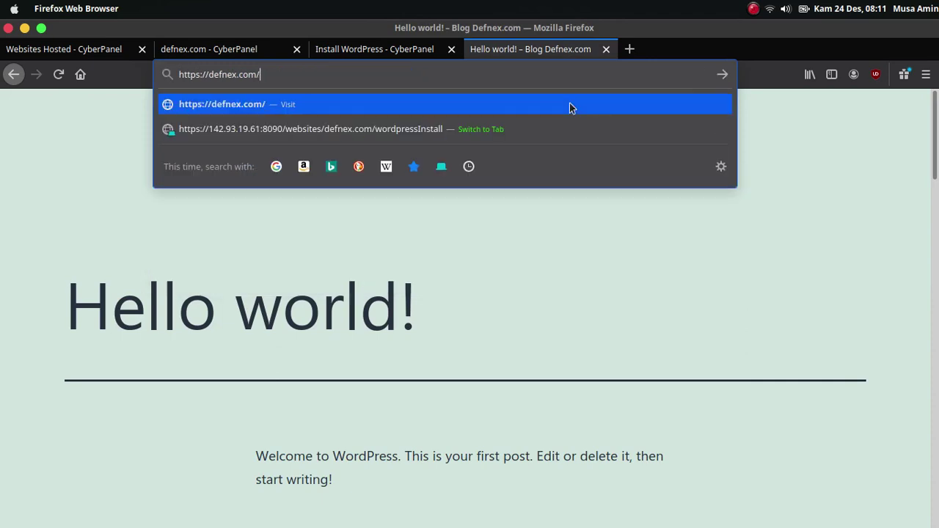
text(wp-admin)
key(Return)
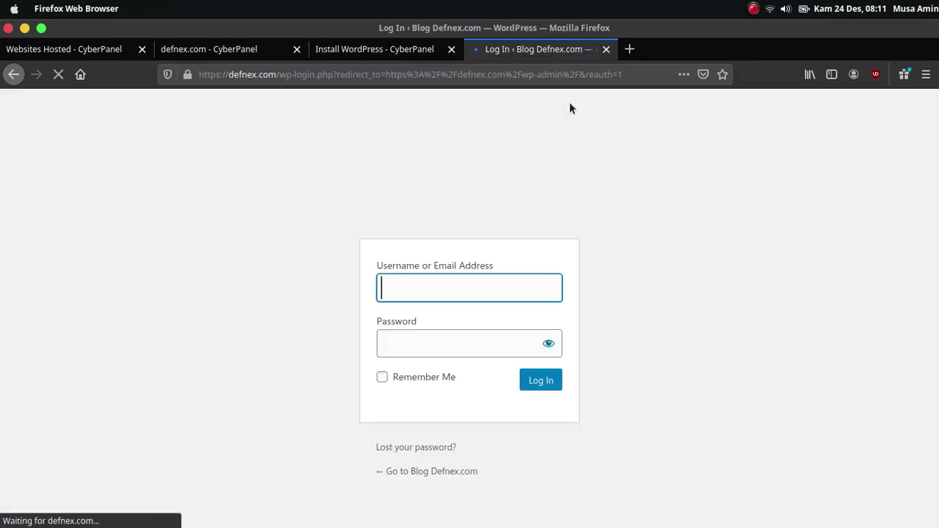
text(admin)
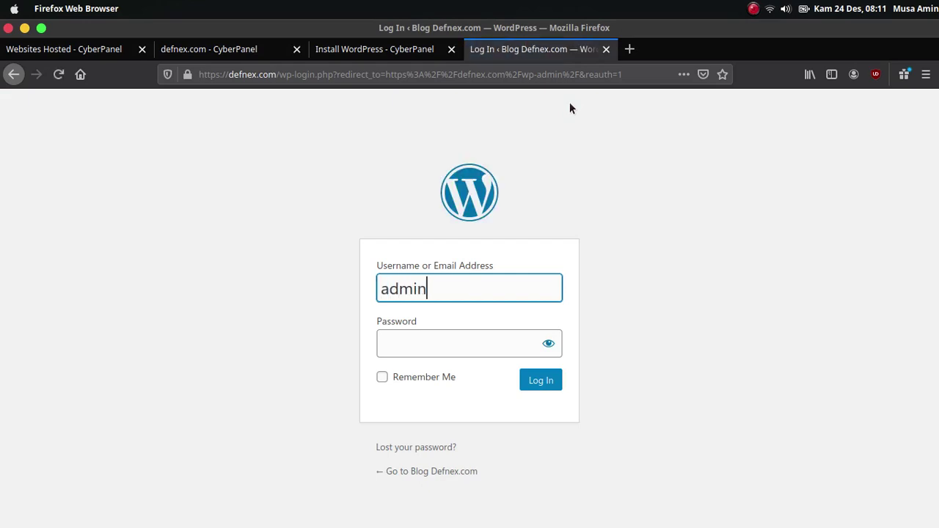
key(Tab)
text(admin)
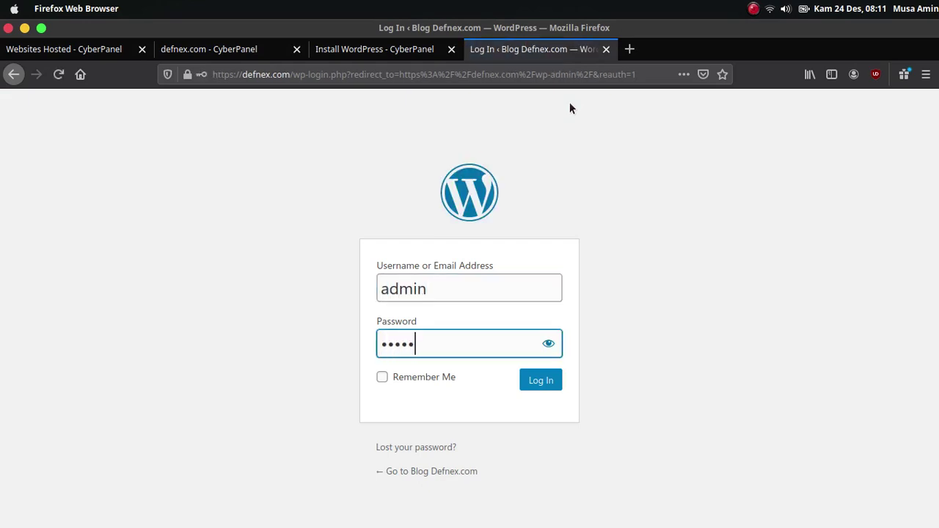
key(Return)
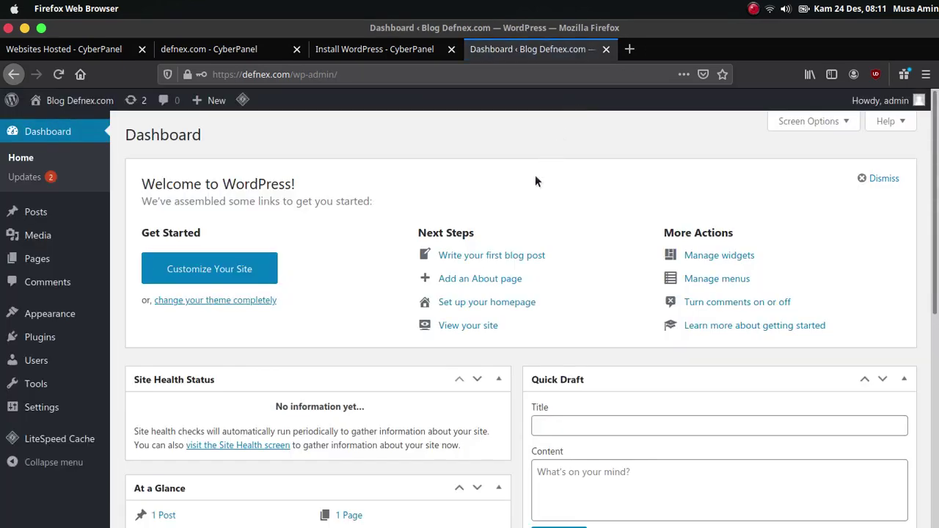
Scroll through the WordPress 5.6 Dashboard, briefly checking the Install WordPress tab.
scroll(562, 202, down, 6)
scroll(573, 230, down, 3)
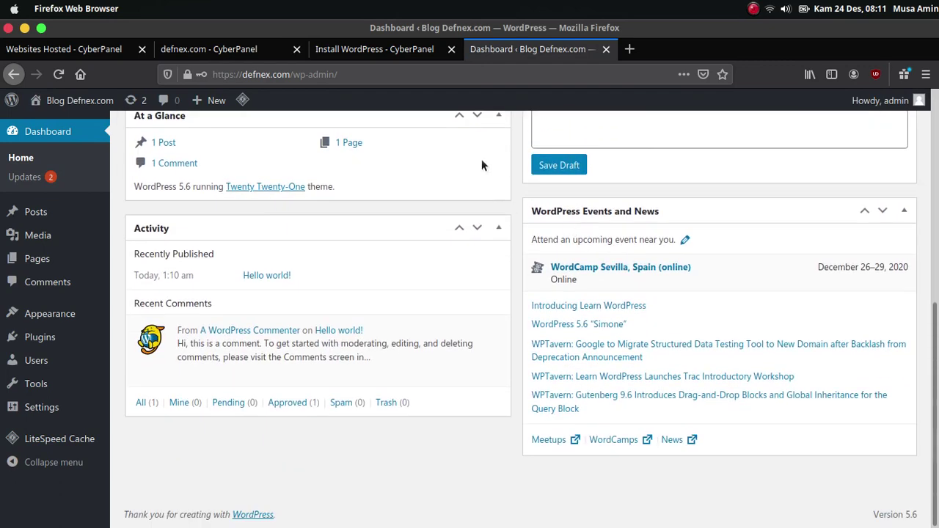
click(397, 49)
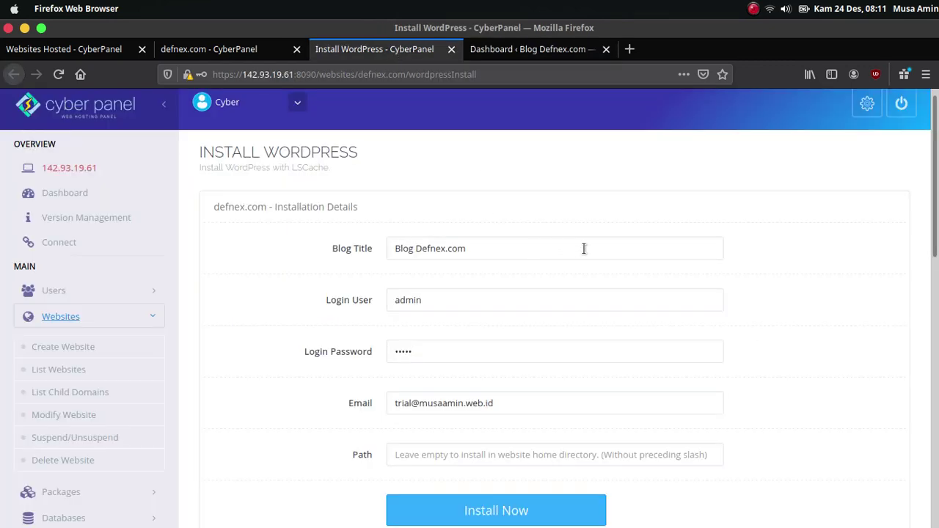
click(532, 50)
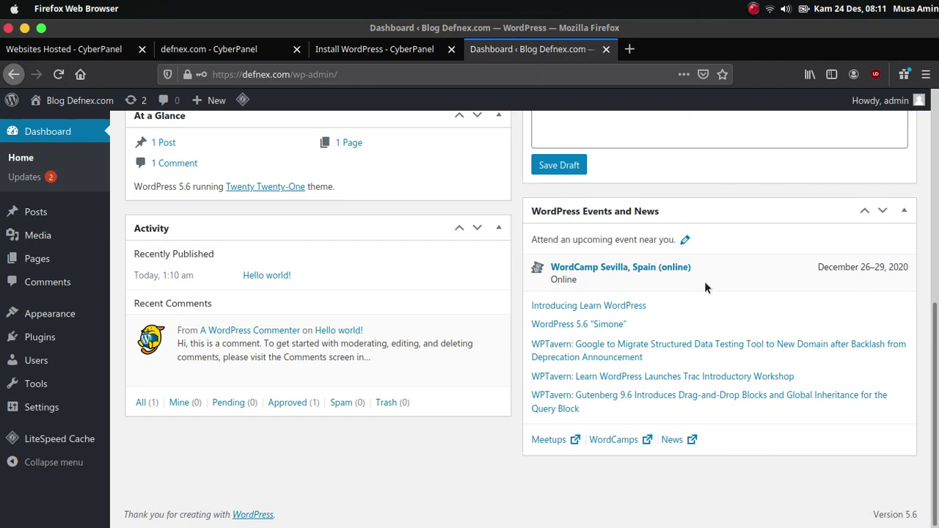
scroll(716, 314, up, 5)
scroll(708, 309, up, 2)
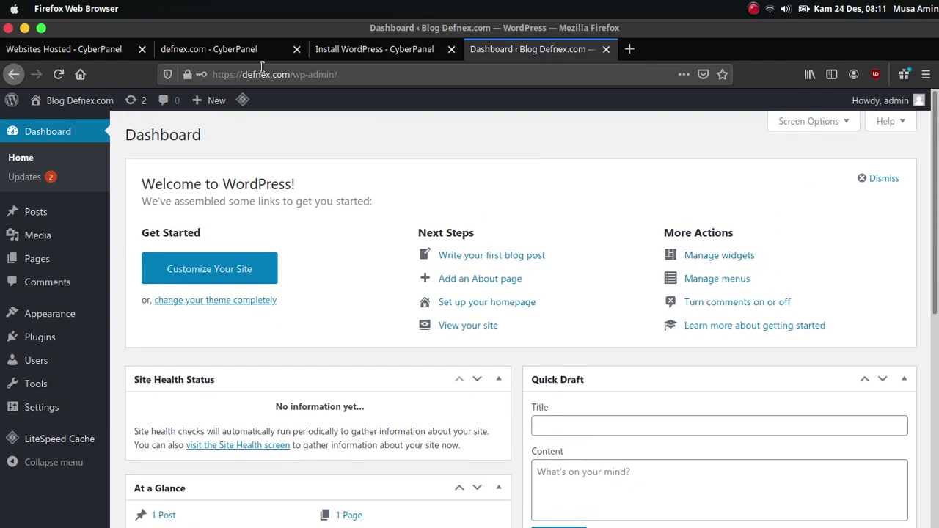
Switch to the Websites Hosted tab and load CyberPanel's Home page via the logo.
click(97, 51)
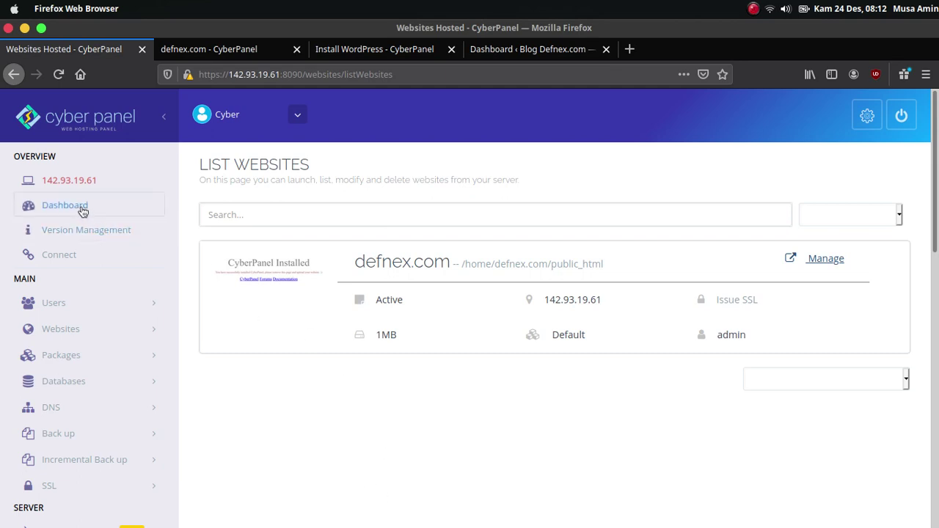
click(64, 122)
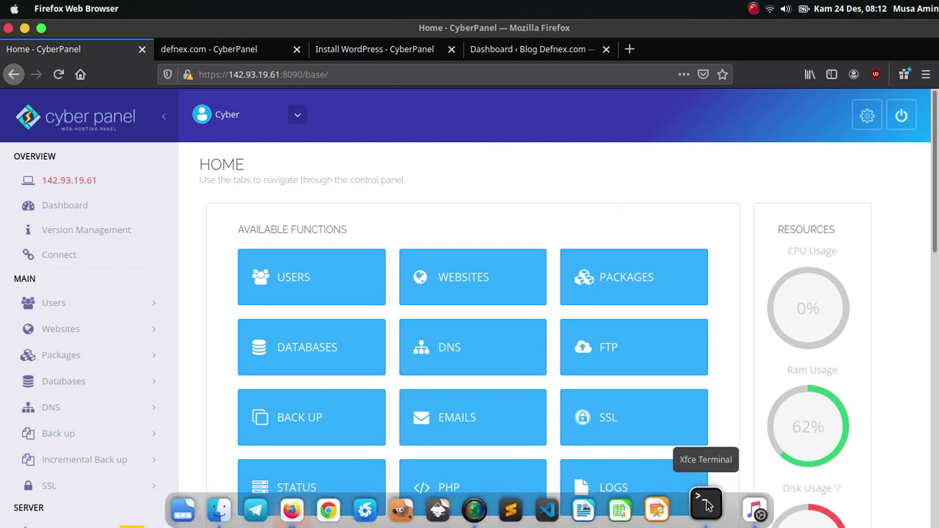
Bring up the terminal and scroll through the CyberPanel installer's final restart output.
click(712, 505)
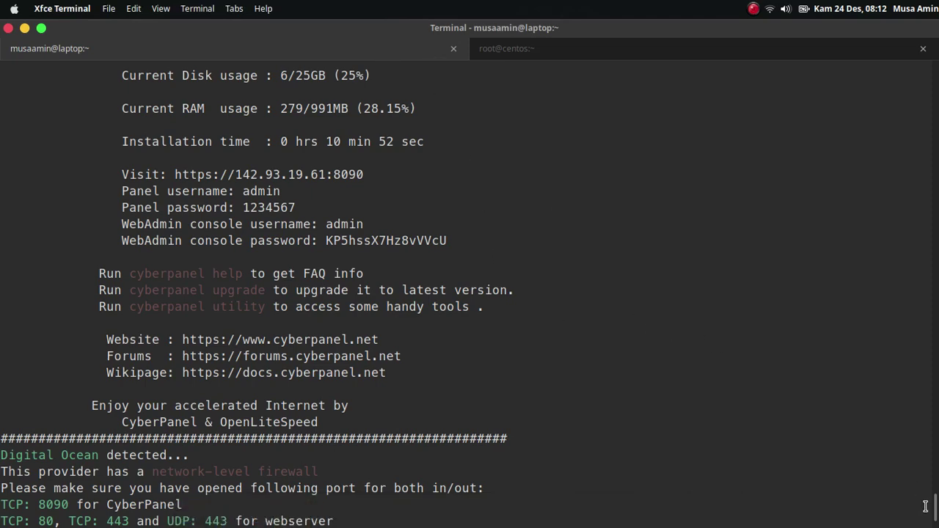
scroll(469, 294, down, 4)
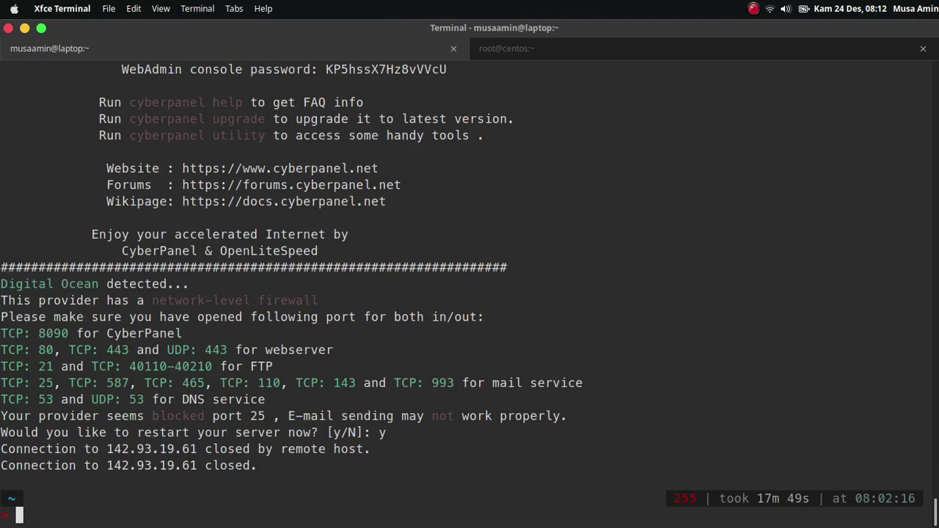
scroll(470, 294, up, 4)
scroll(469, 294, down, 4)
scroll(470, 294, up, 1)
scroll(469, 294, down, 1)
Return to Firefox, glance at the Install WordPress and Dashboard tabs, and finish on CyberPanel Home.
mouse_move(638, 522)
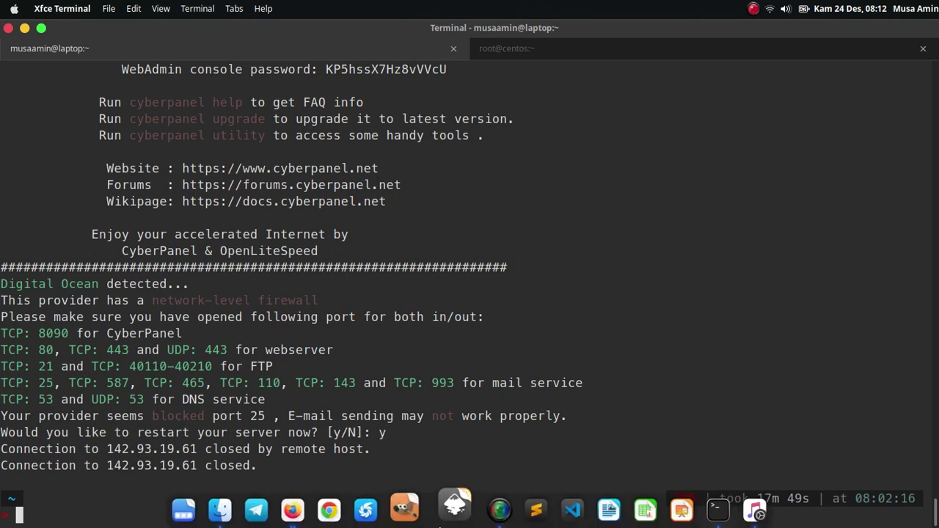
click(306, 507)
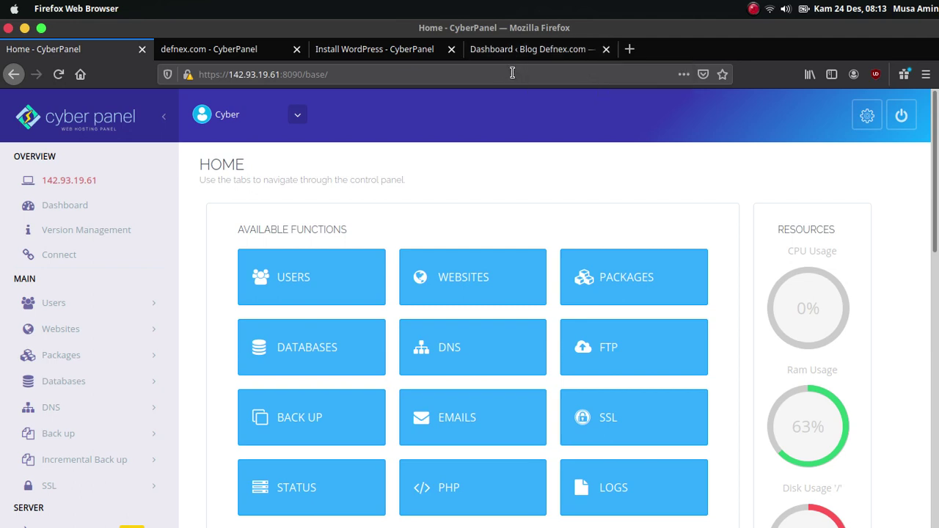
click(413, 60)
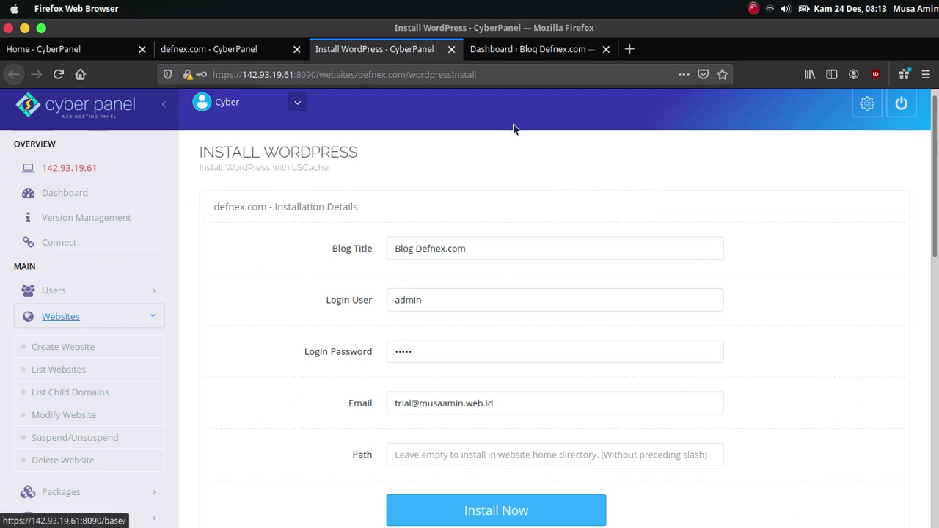
click(514, 57)
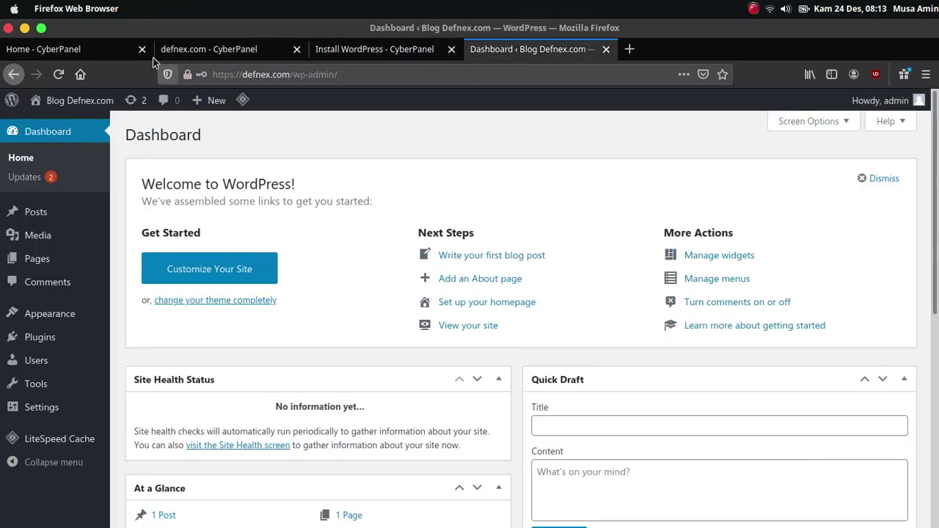
click(110, 51)
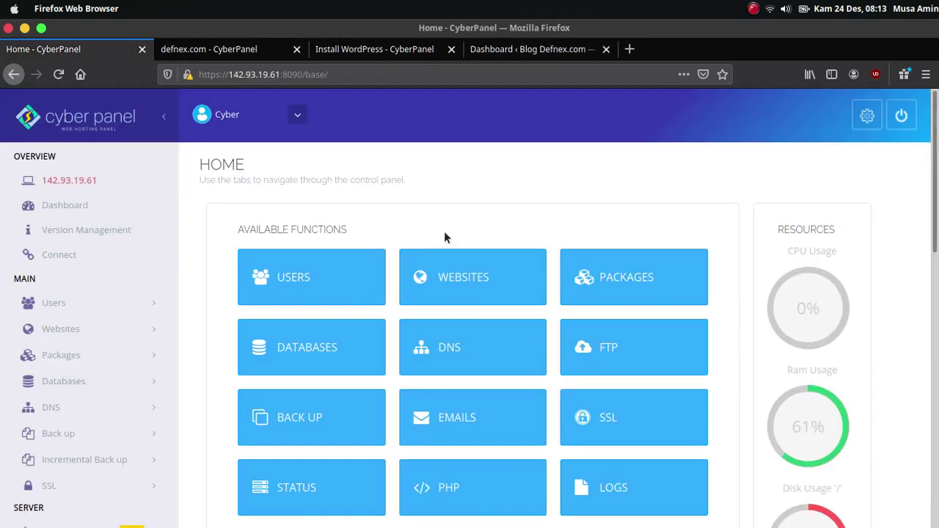